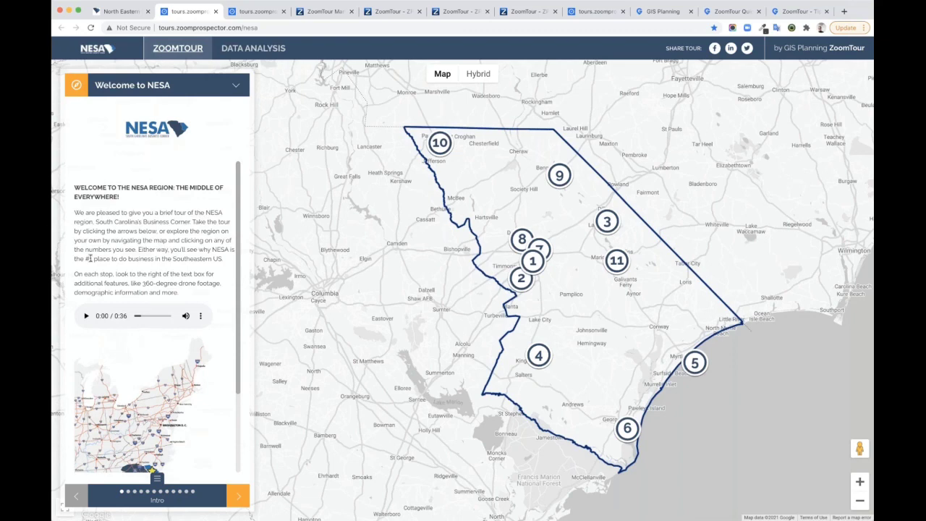
Advance to stop 1, Center of Commerce on the East Coast, and preview its gallery, data, 360 and map views.
click(241, 498)
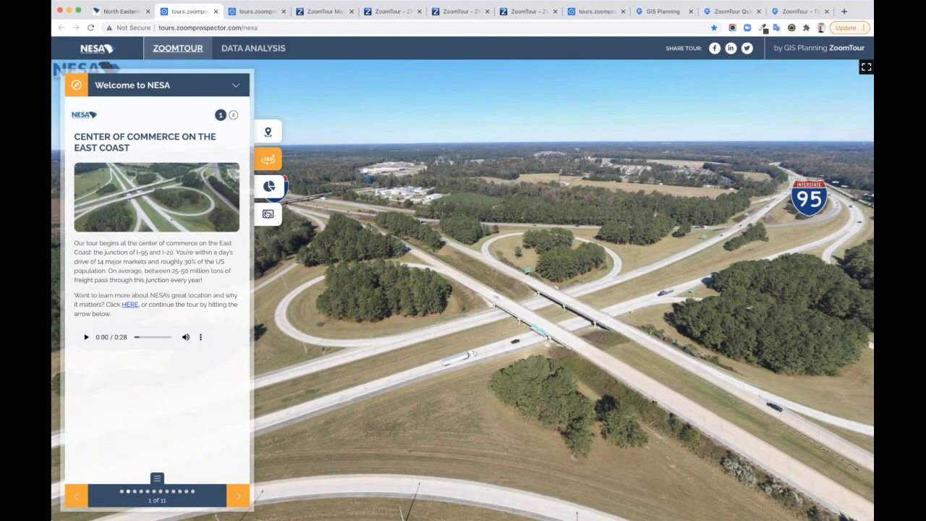
click(268, 216)
click(268, 187)
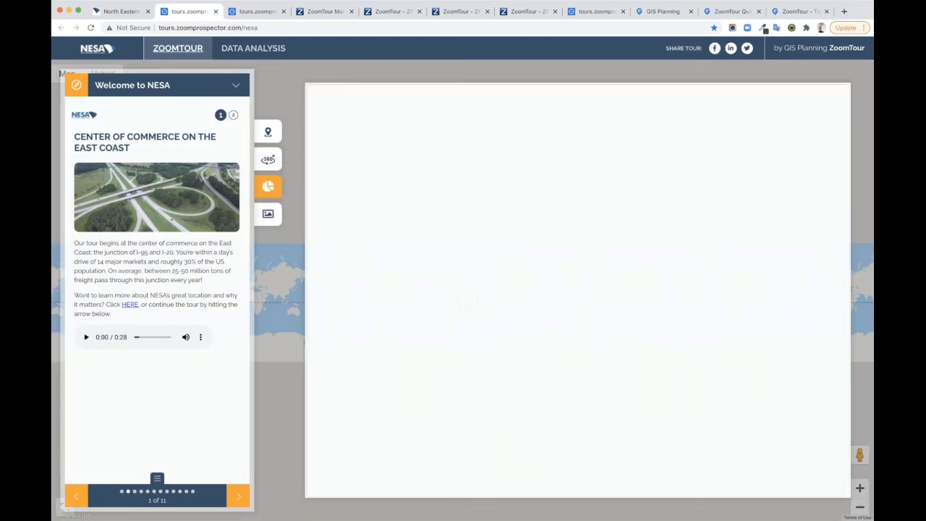
click(268, 159)
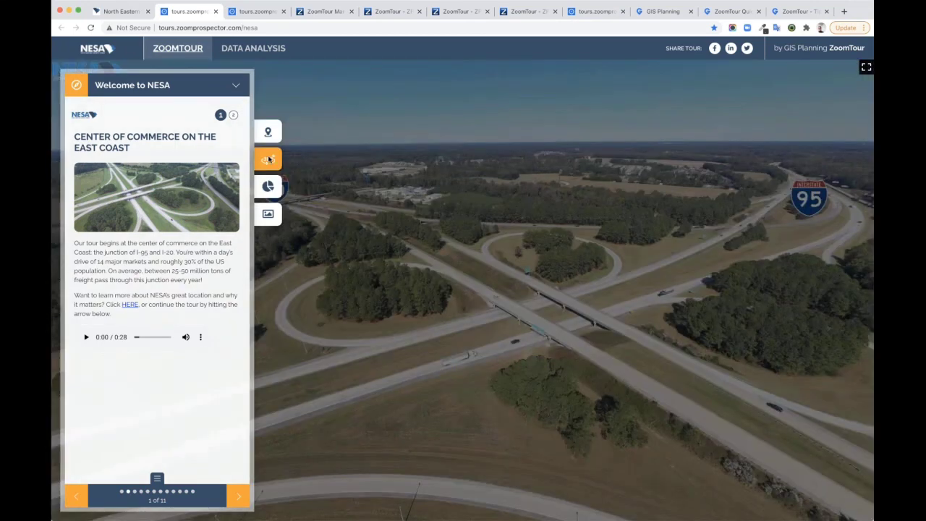
click(269, 160)
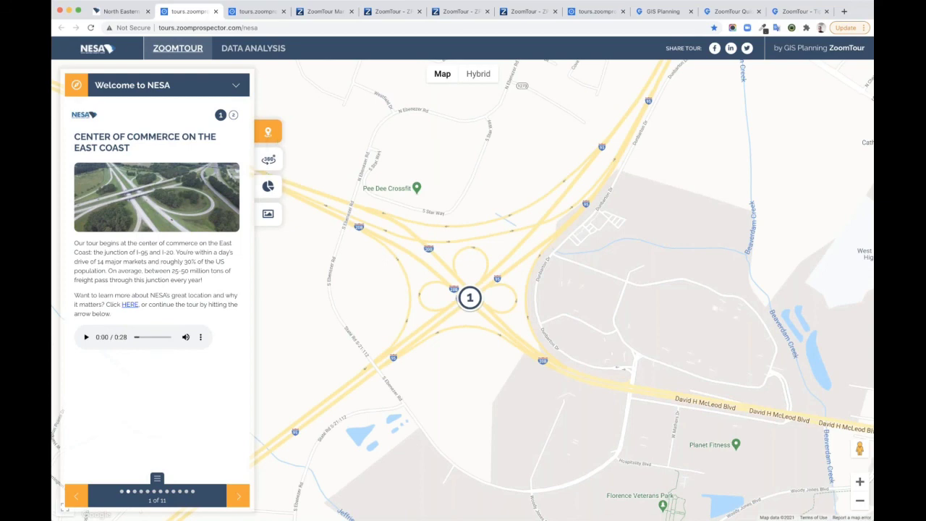
Bring up the Add ZoomTour dialog in ZoomTour Manager, then show the Major Employers and Attractions tour's stops.
click(321, 11)
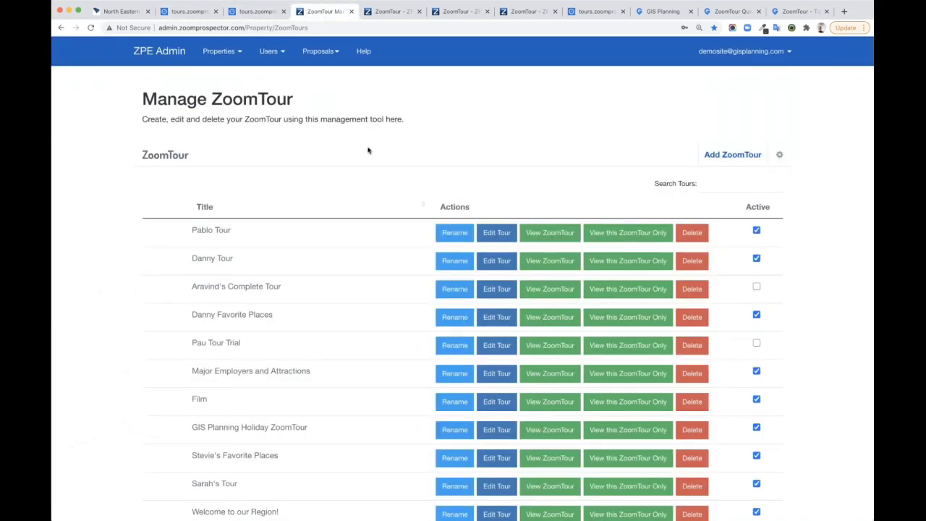
scroll(385, 273, down, 4)
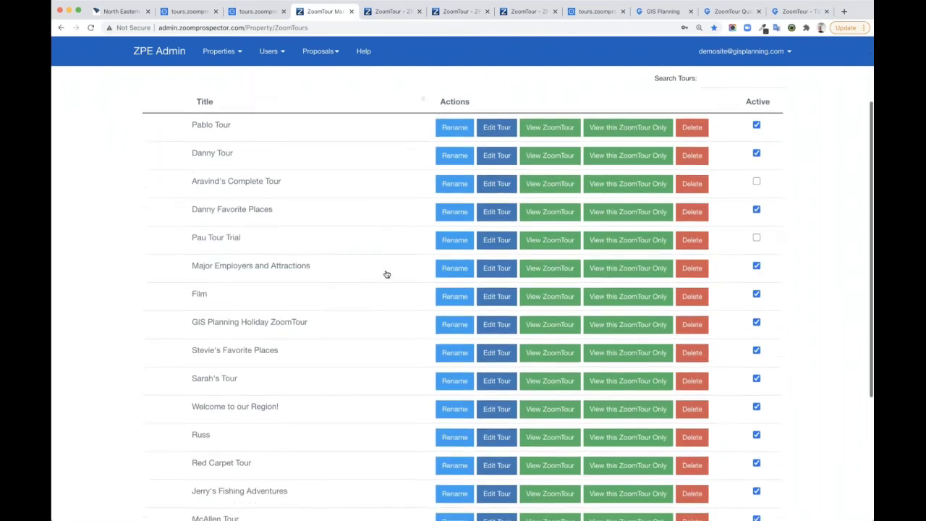
scroll(510, 293, up, 2)
scroll(511, 291, up, 1)
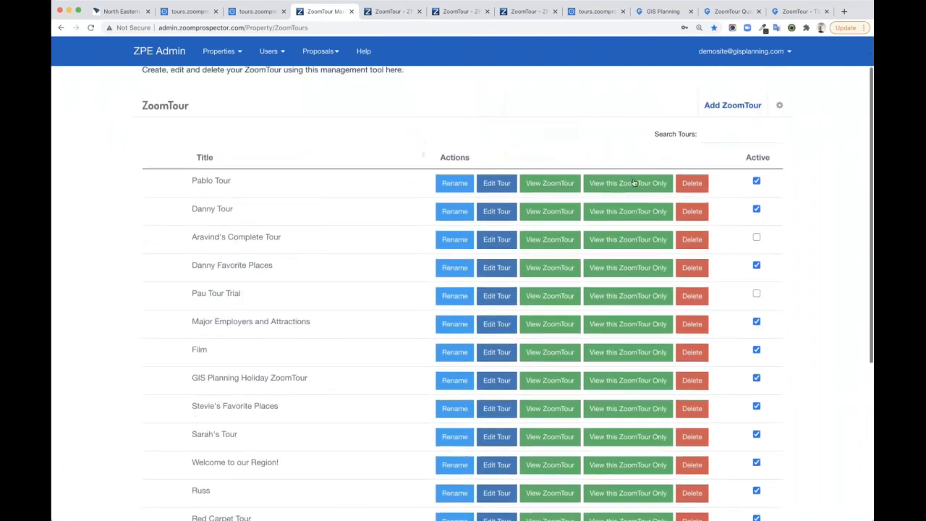
click(721, 105)
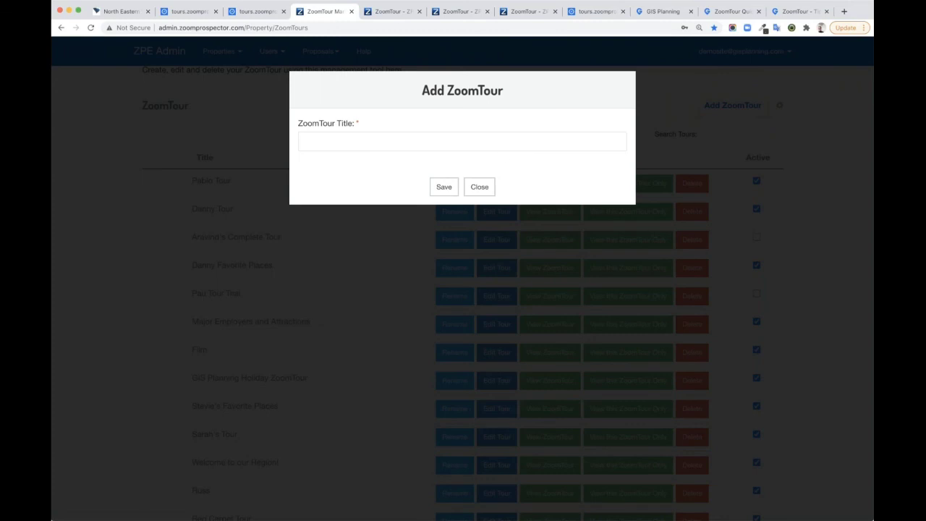
click(397, 13)
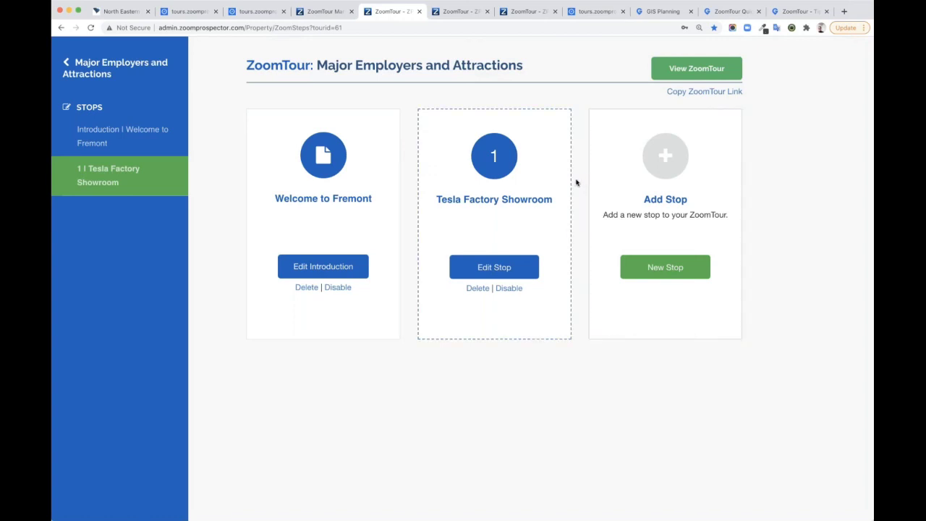
Read the Welcome to Fremont intro's title and description, then edit stop 1, Tesla Factory Showroom.
click(317, 269)
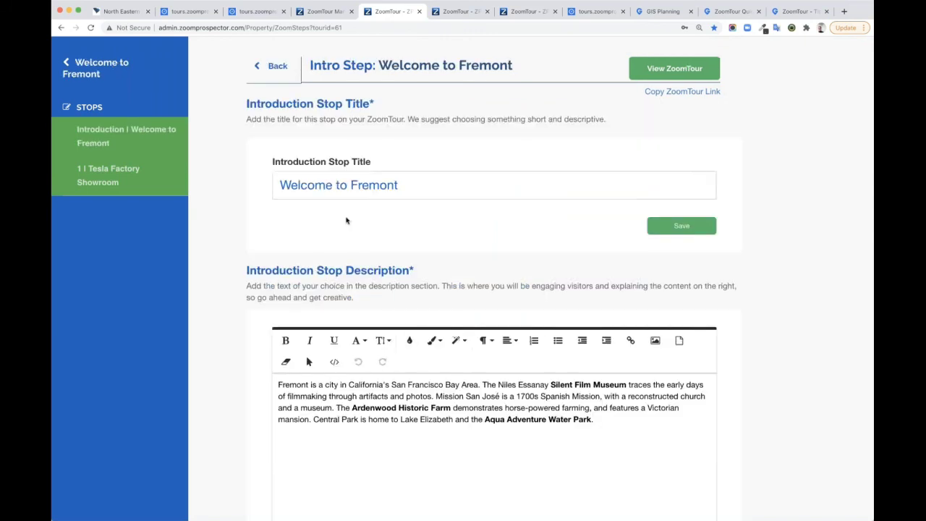
scroll(405, 256, down, 4)
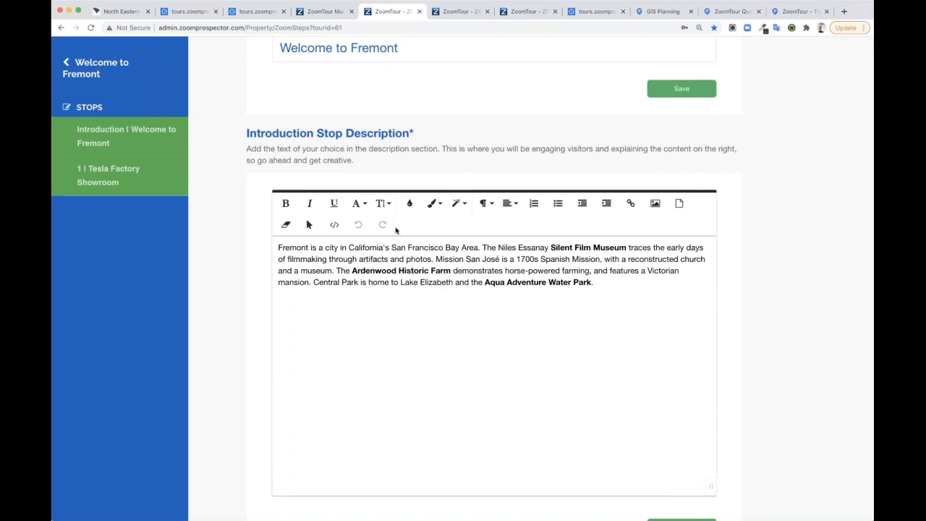
scroll(395, 233, down, 1)
scroll(396, 233, up, 5)
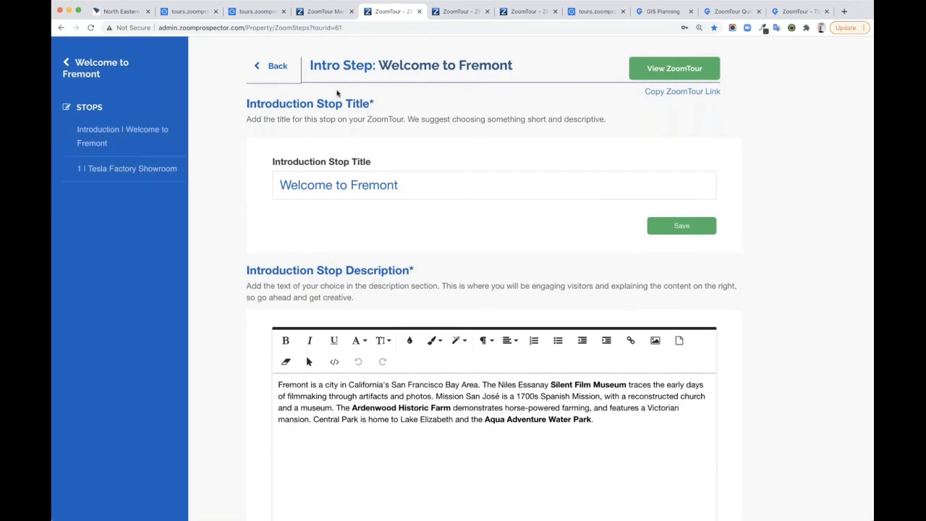
click(152, 168)
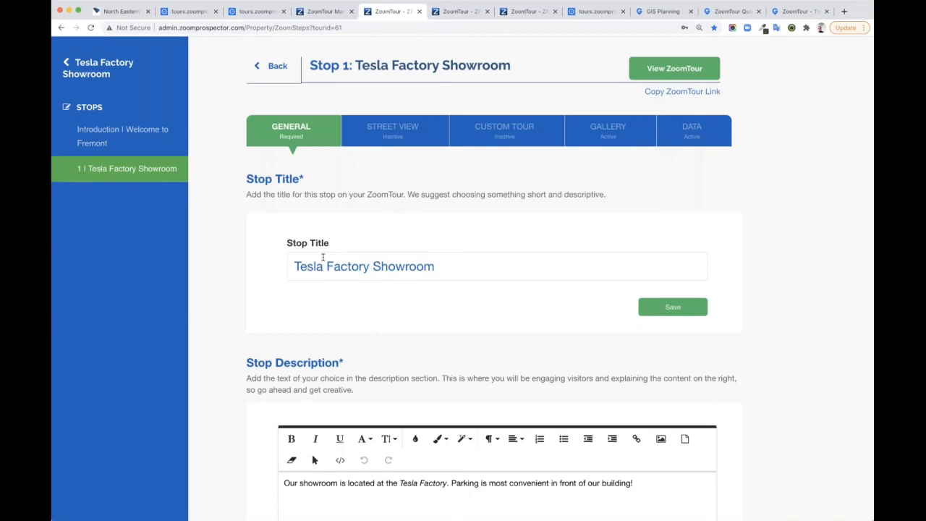
Review the showroom stop's title and description and zoom its location map to street level.
scroll(356, 265, down, 5)
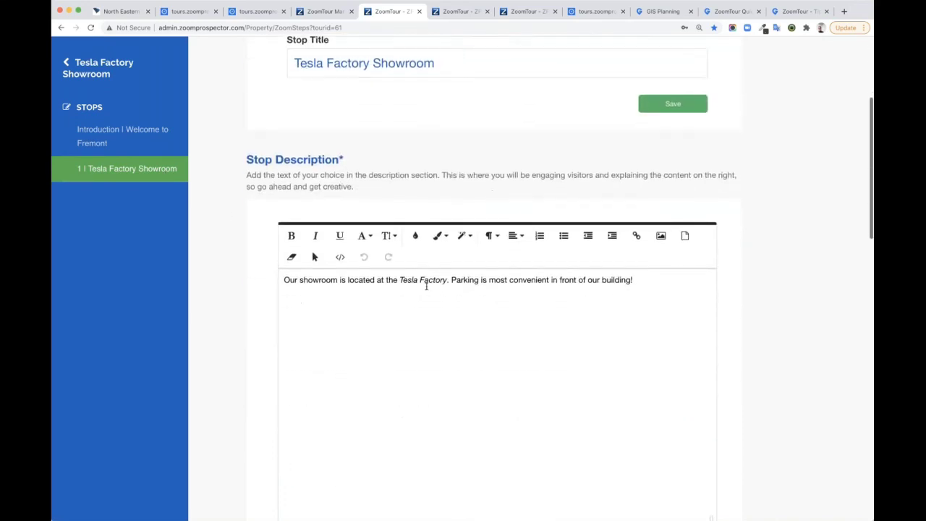
scroll(418, 278, down, 5)
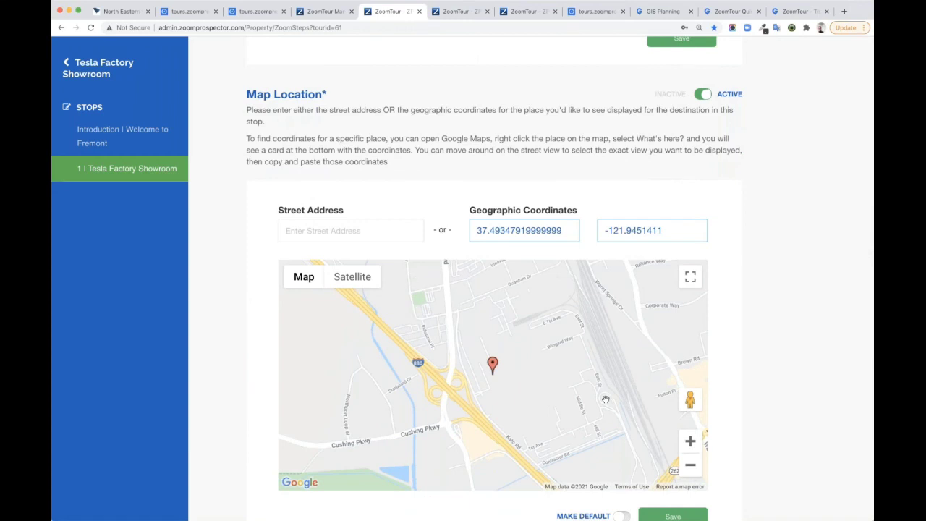
drag(551, 376, 518, 355)
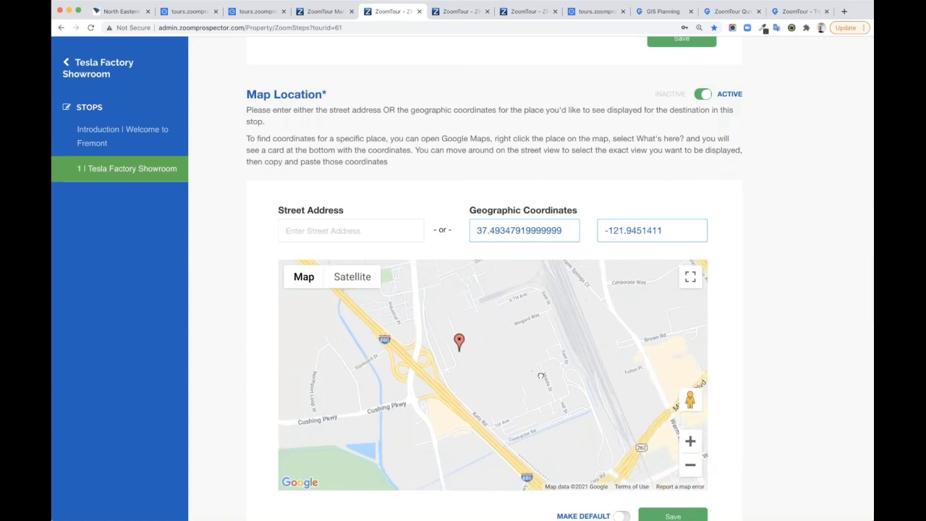
click(690, 442)
click(690, 442)
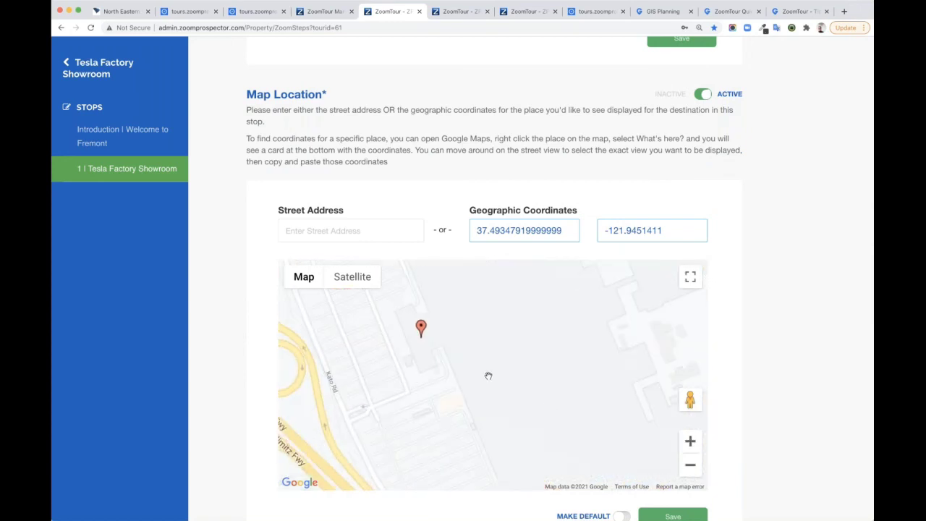
drag(380, 342, 416, 379)
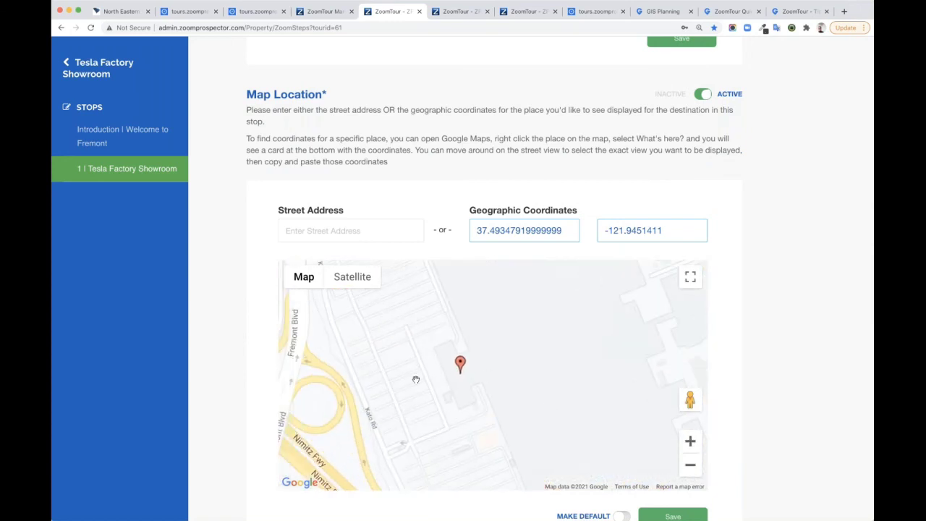
Zoom the stop's map out to the Fremont–Milpitas bay area and review its active gallery and data sections.
click(691, 465)
click(691, 465)
click(690, 466)
click(691, 466)
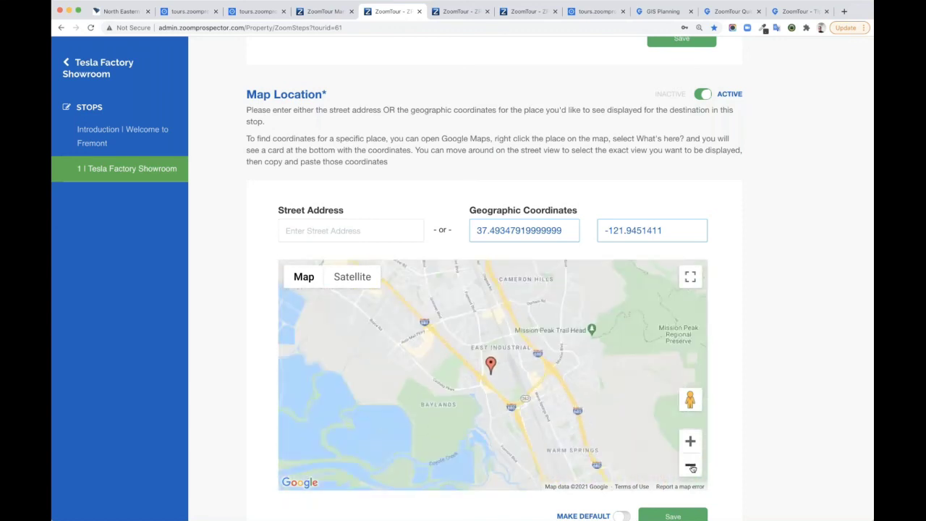
click(691, 465)
drag(591, 420, 607, 385)
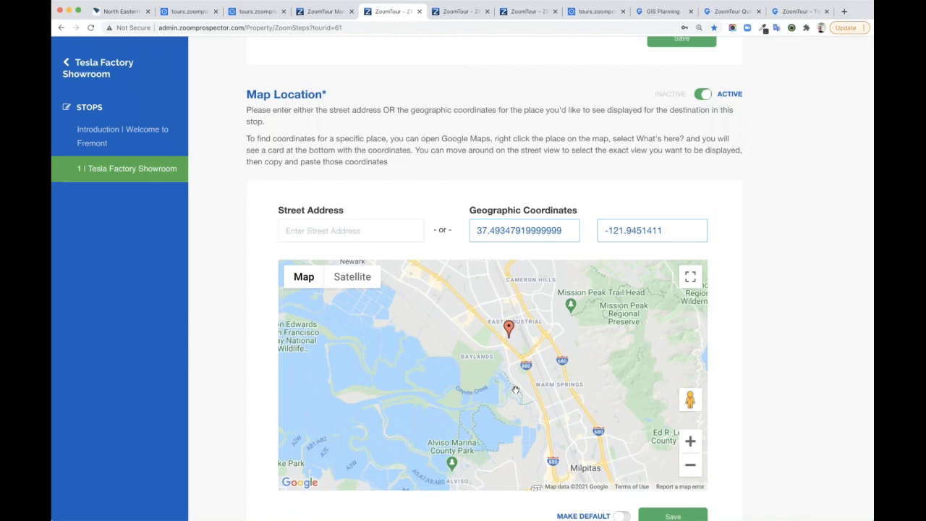
drag(534, 377, 496, 395)
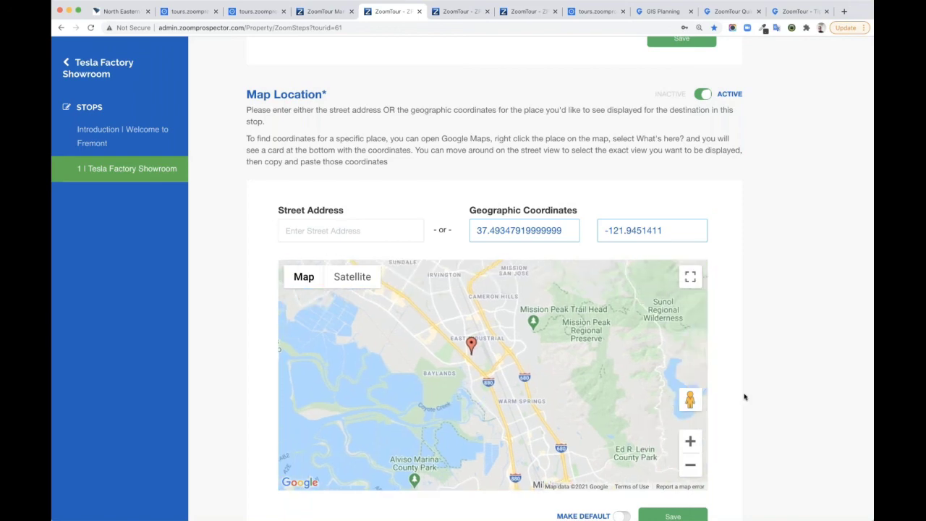
scroll(744, 397, down, 1)
scroll(744, 397, down, 5)
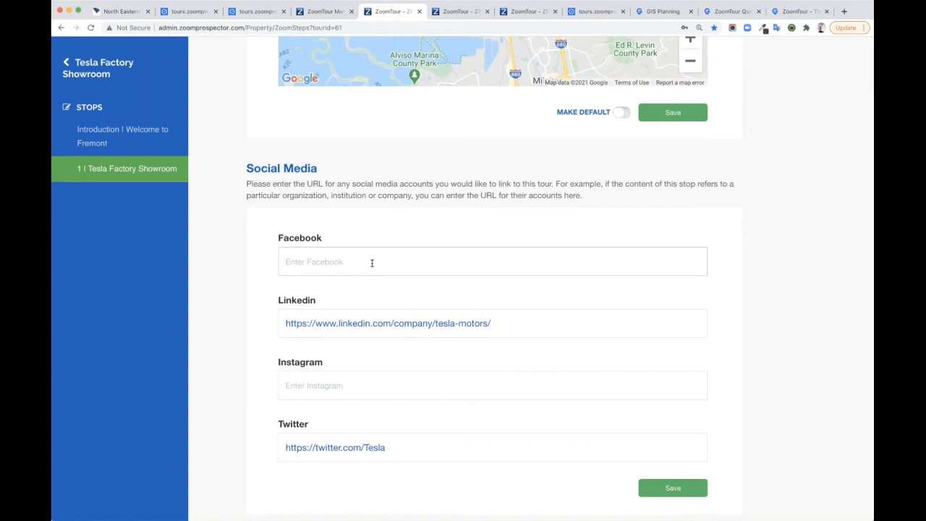
scroll(372, 264, up, 15)
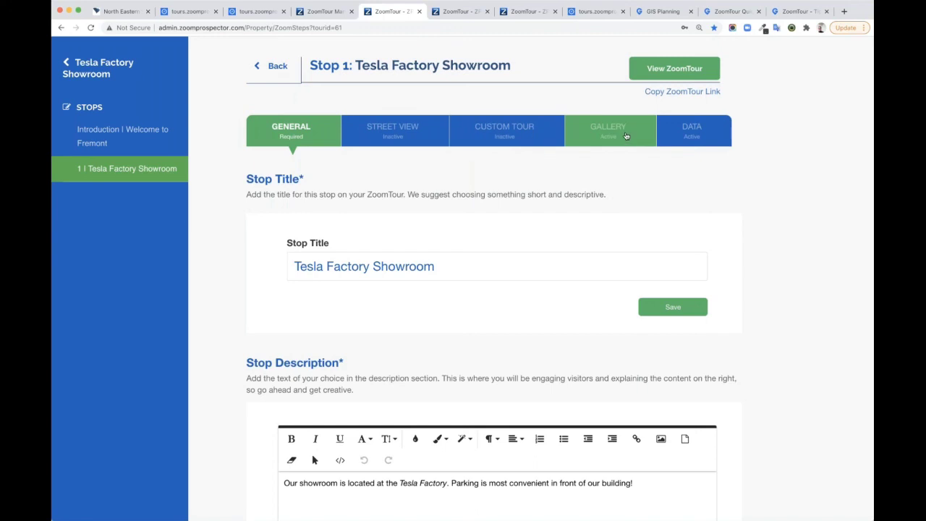
Check the showroom stop's DATA report URL, then bring up the Major Employers and Attractions blank stop form.
click(677, 139)
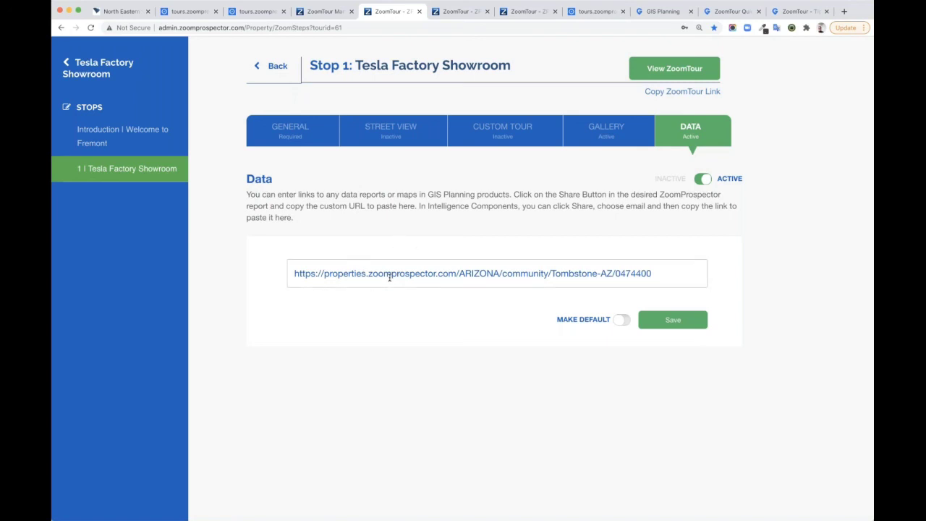
click(453, 14)
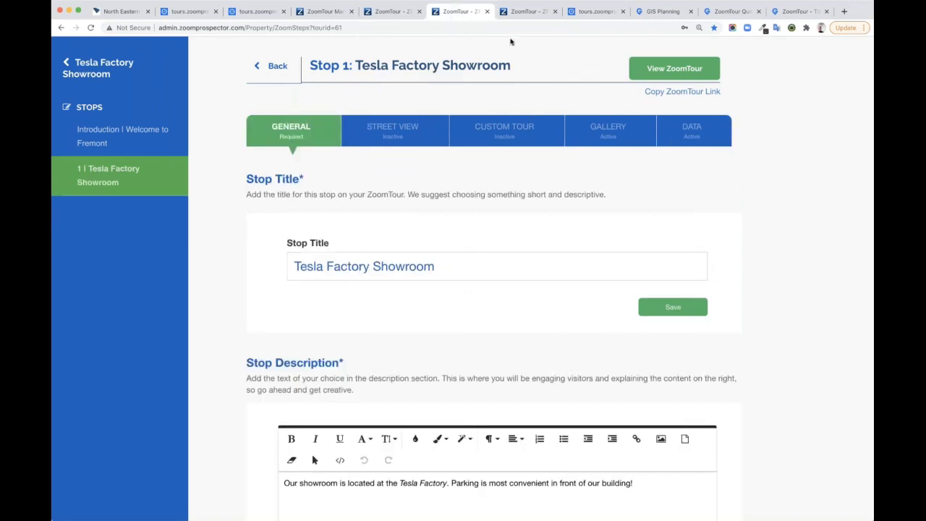
click(515, 13)
scroll(418, 264, down, 2)
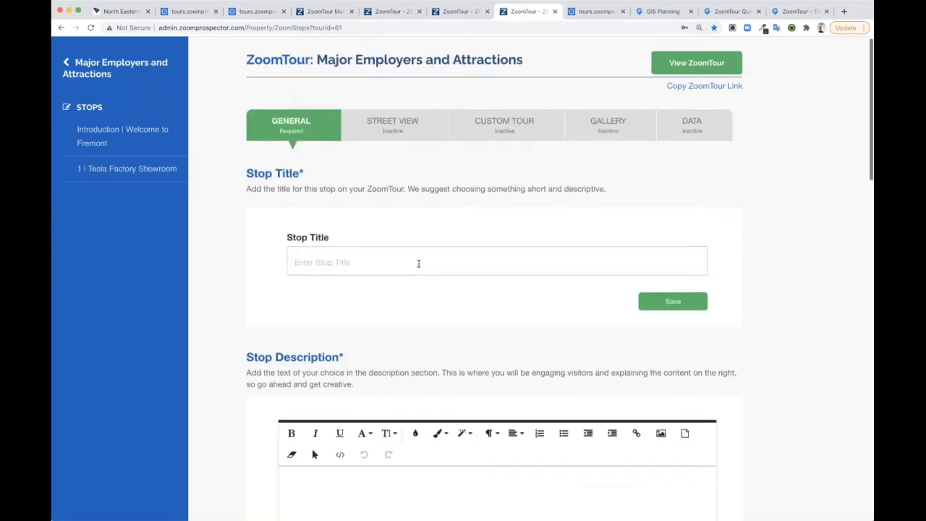
scroll(492, 290, down, 10)
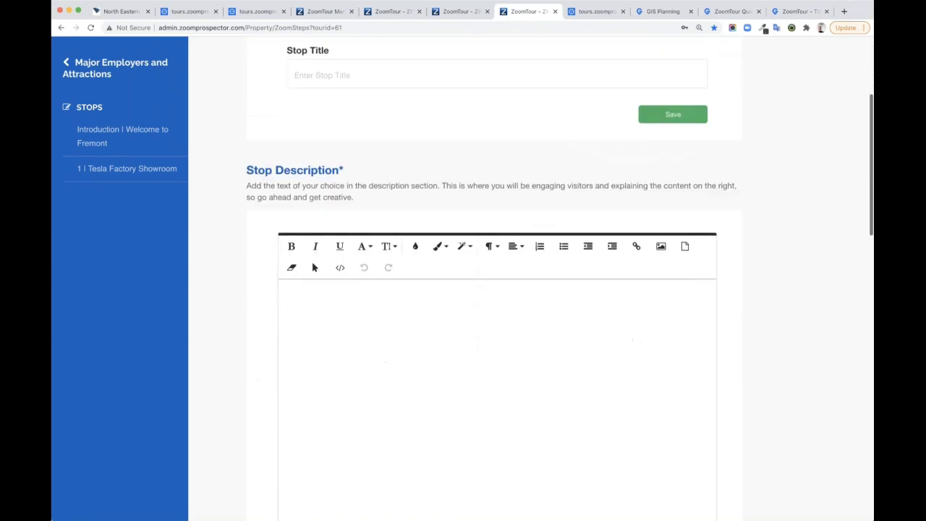
scroll(492, 289, down, 4)
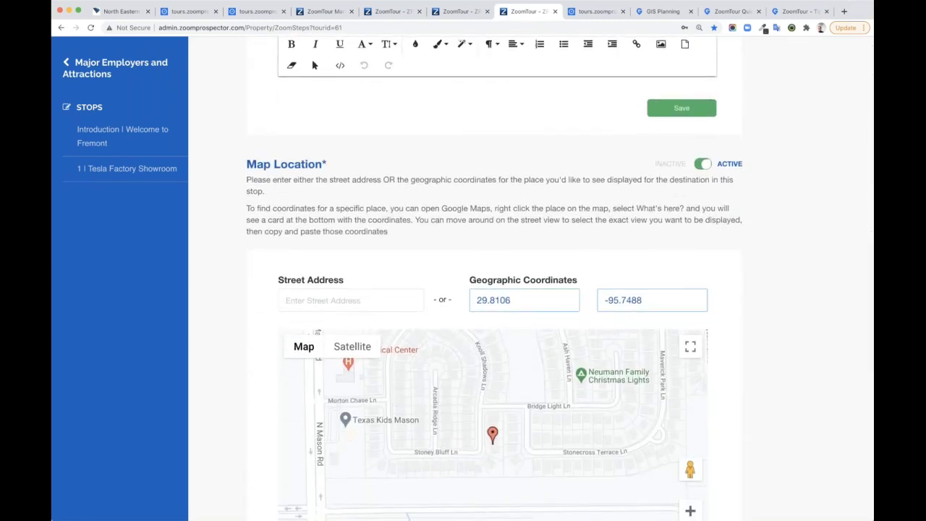
scroll(450, 279, down, 5)
scroll(456, 275, down, 1)
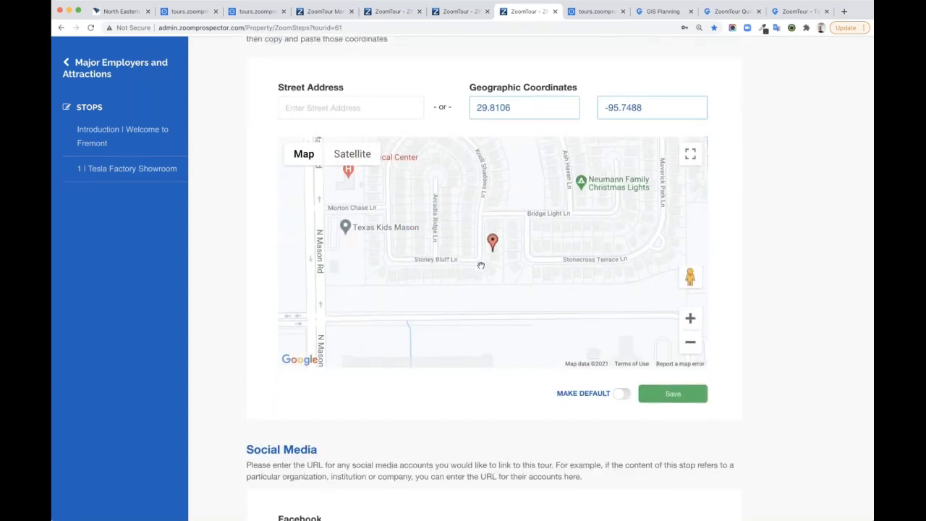
scroll(481, 265, up, 10)
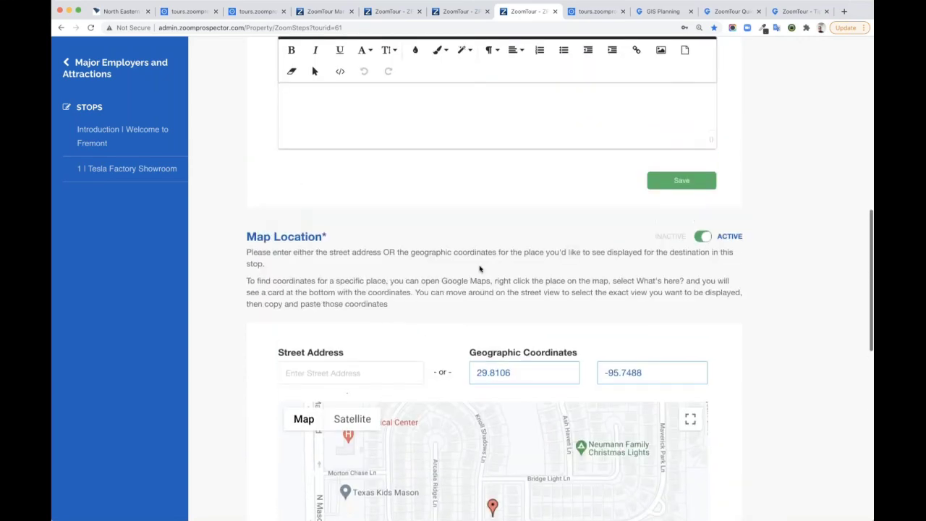
scroll(456, 232, up, 4)
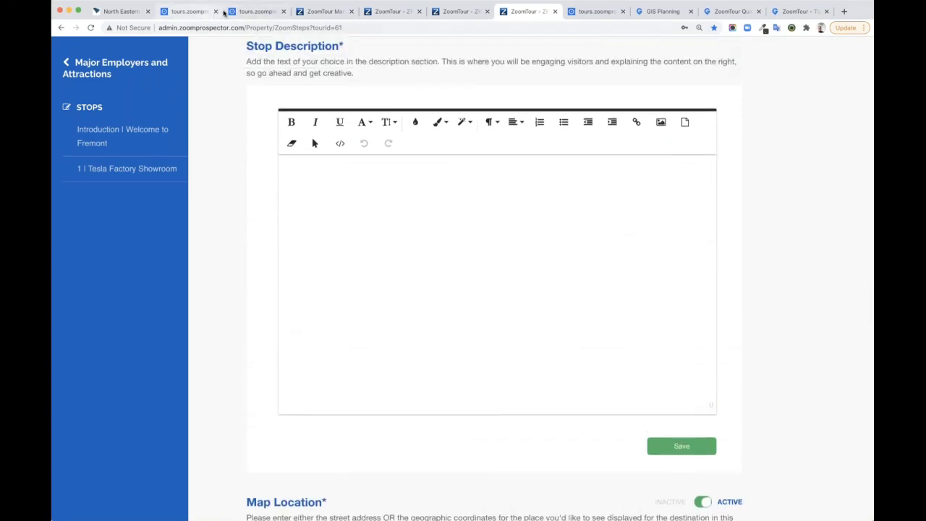
On the public NESA tour, view the current stop's demographic data and photo gallery, then close the gallery.
click(194, 11)
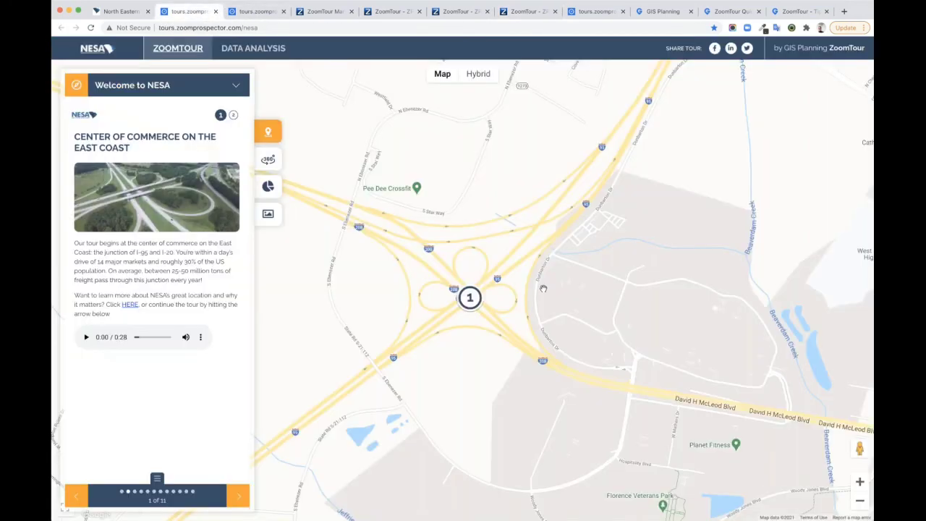
click(268, 187)
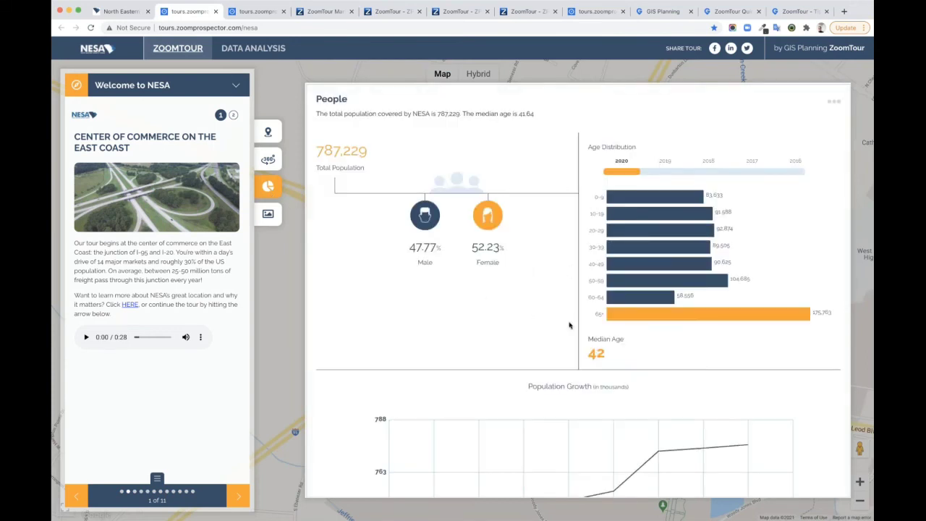
click(269, 214)
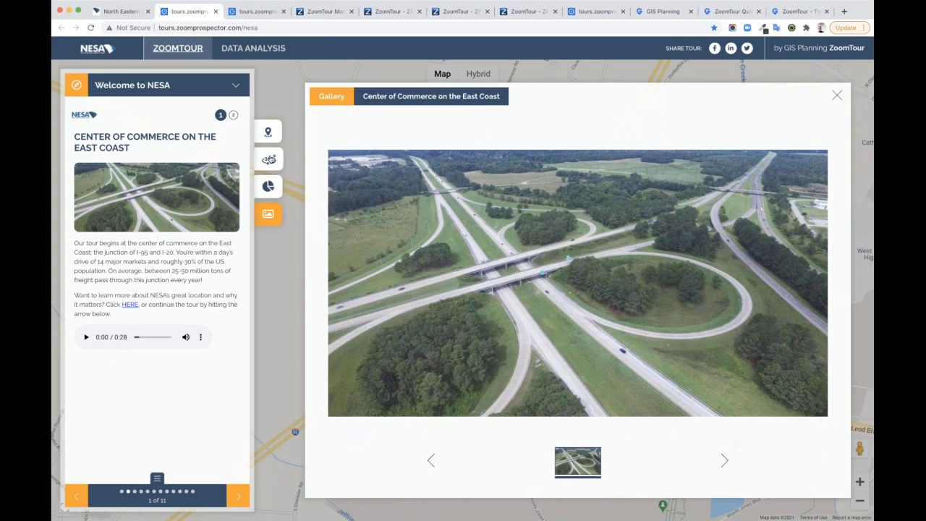
click(269, 134)
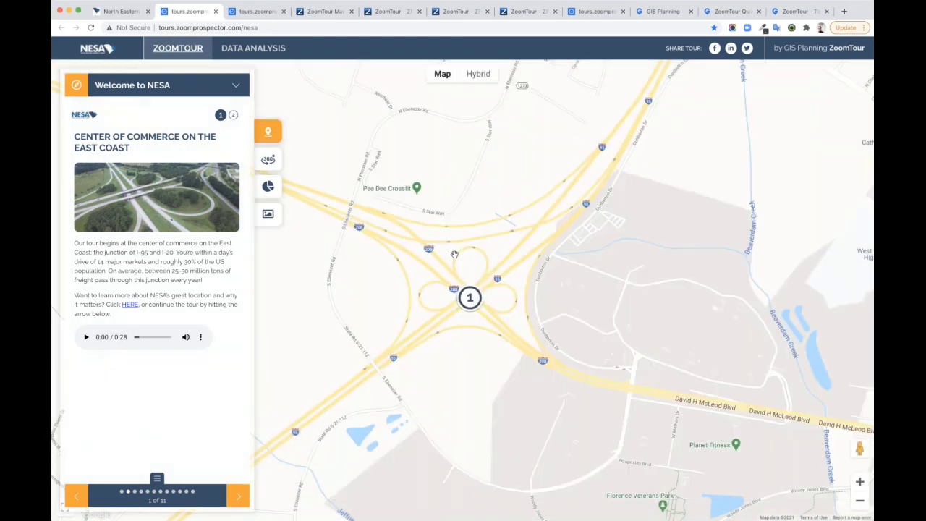
Advance to stop 4, Infrastructure Beyond the Interstate, and explore its street view along Williamsburg County Hwy.
double_click(240, 497)
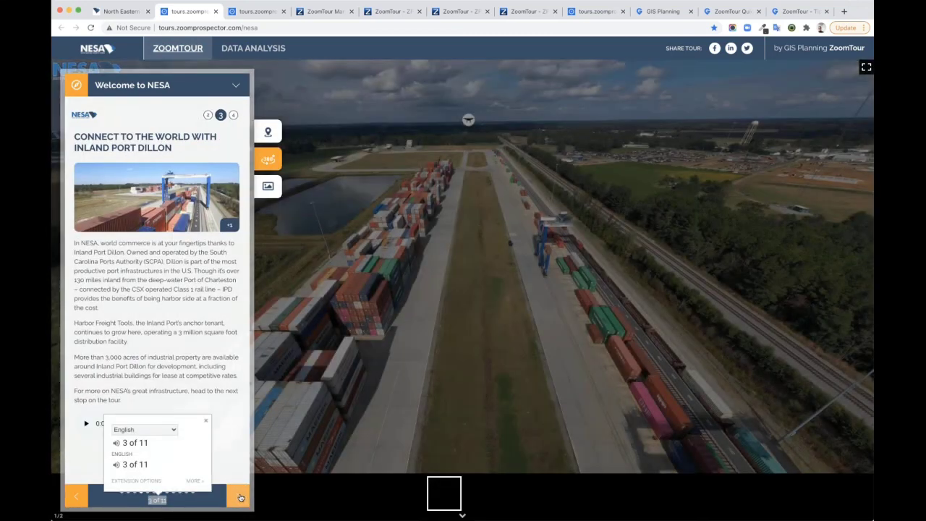
click(240, 497)
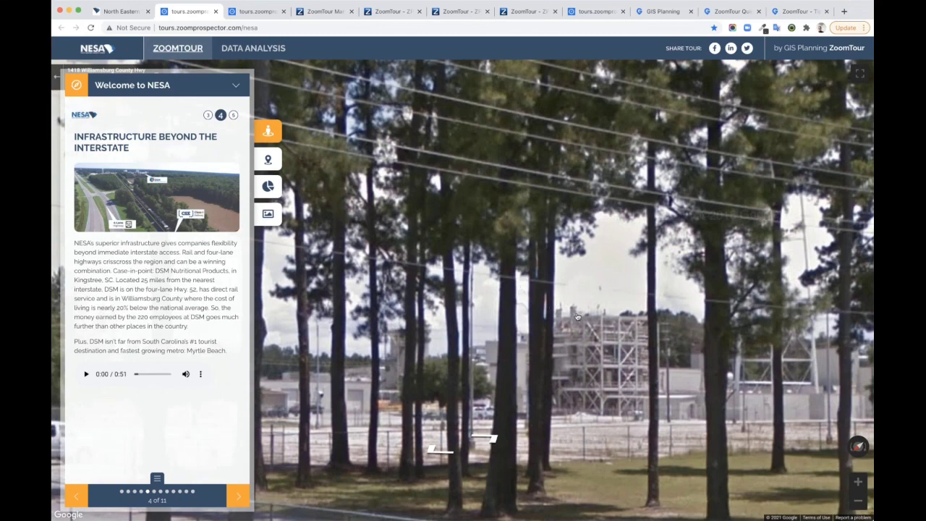
drag(578, 316, 576, 245)
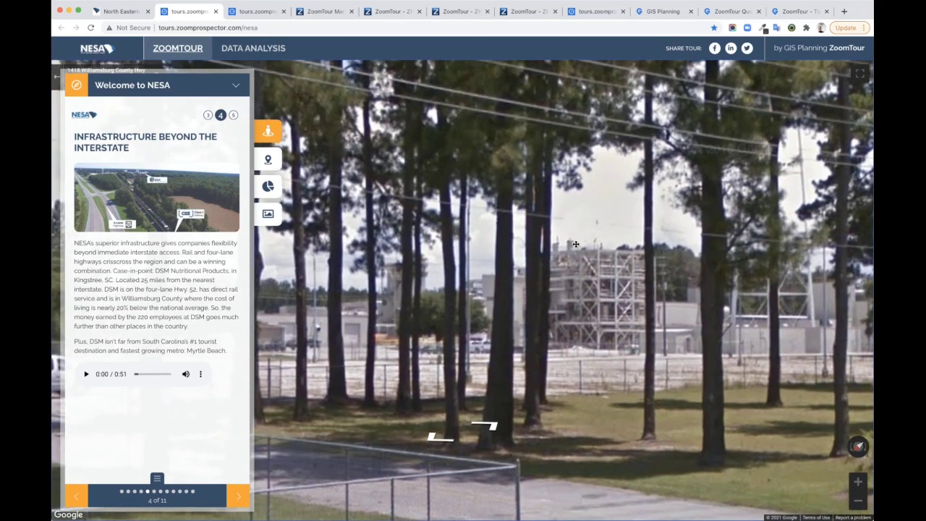
click(608, 267)
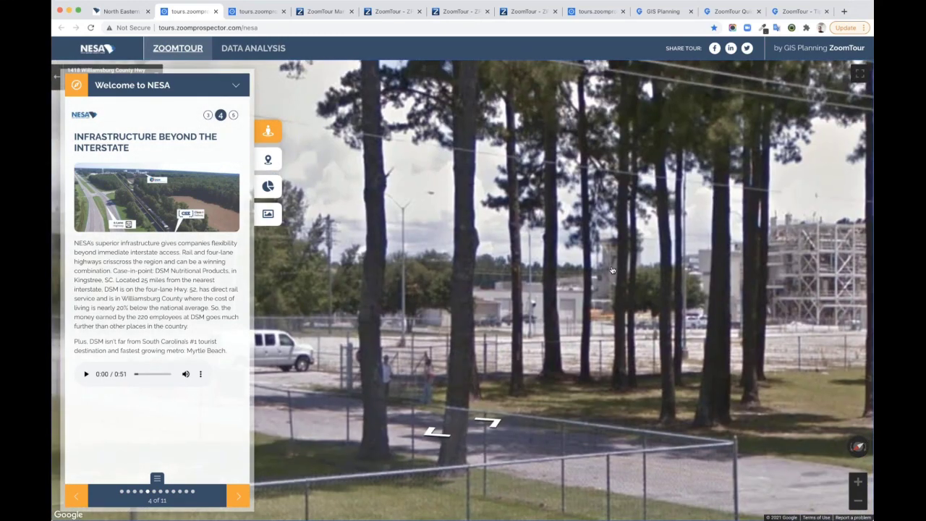
click(612, 270)
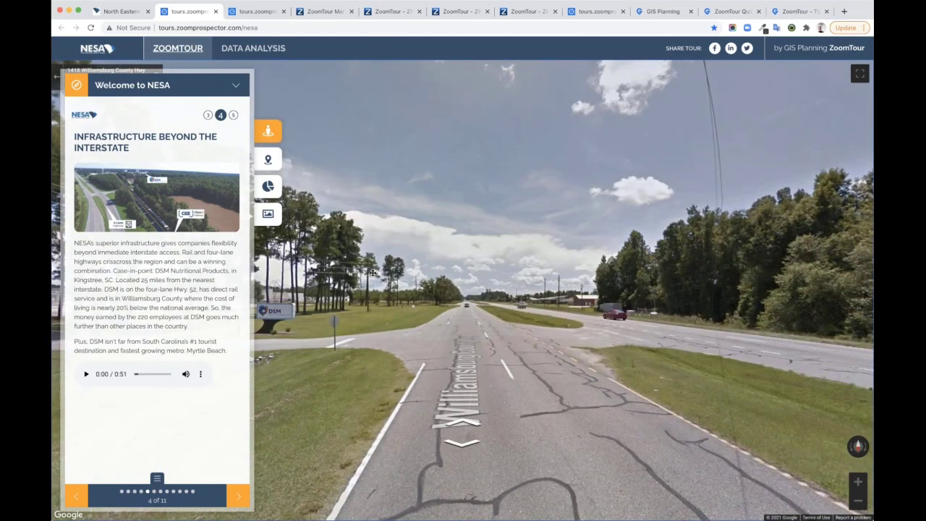
click(373, 273)
click(356, 310)
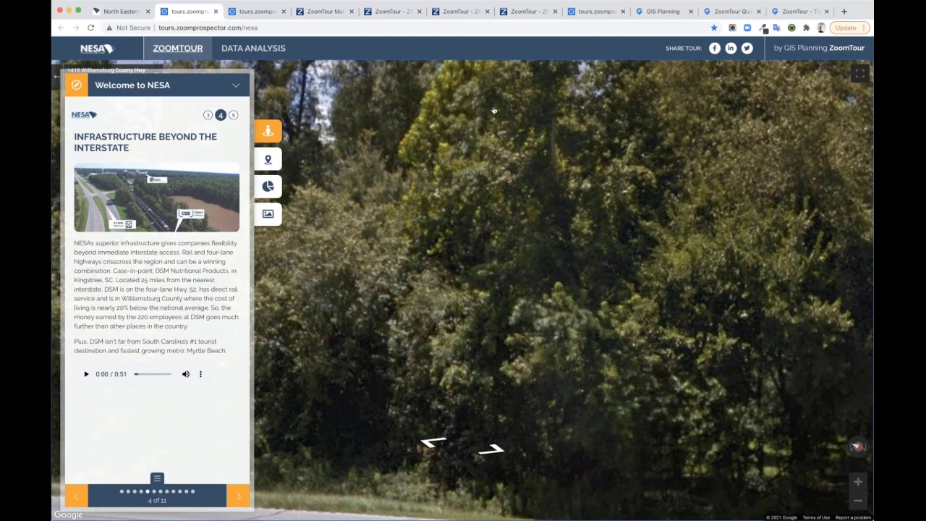
Close the Add ZoomTour prompt, revisit the Tesla Factory Showroom's general details, then go to the GIS Planning help center.
click(330, 11)
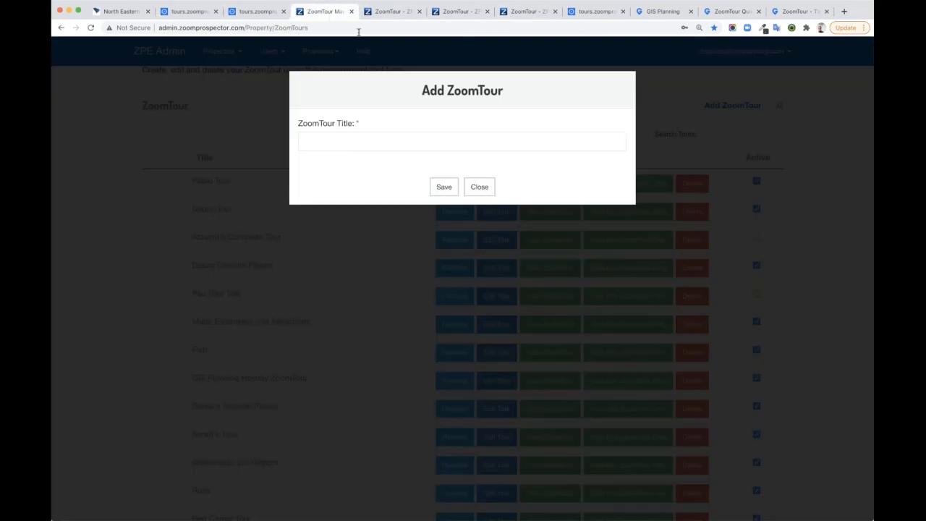
click(481, 189)
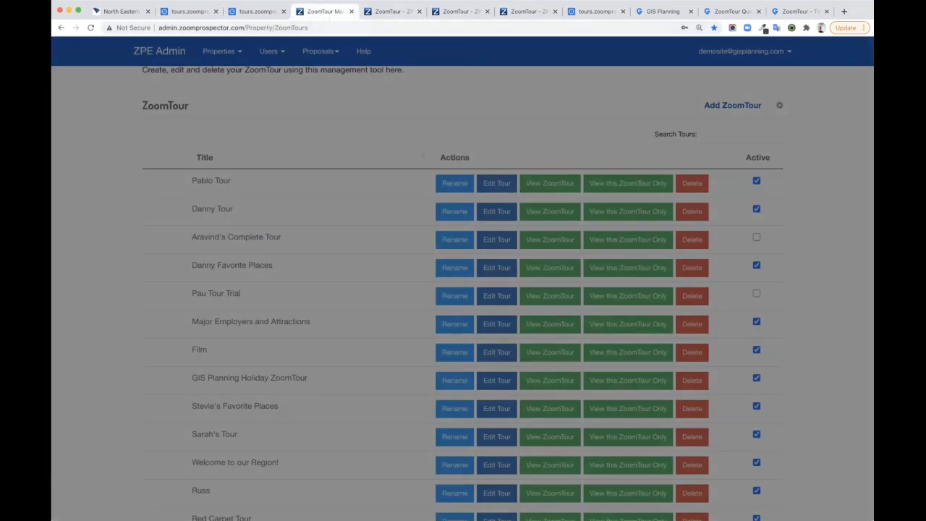
click(388, 11)
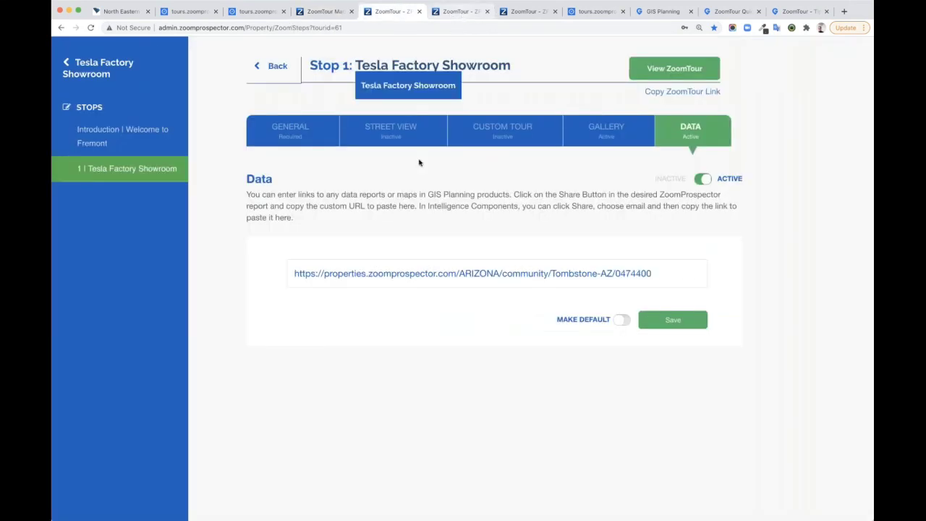
click(461, 12)
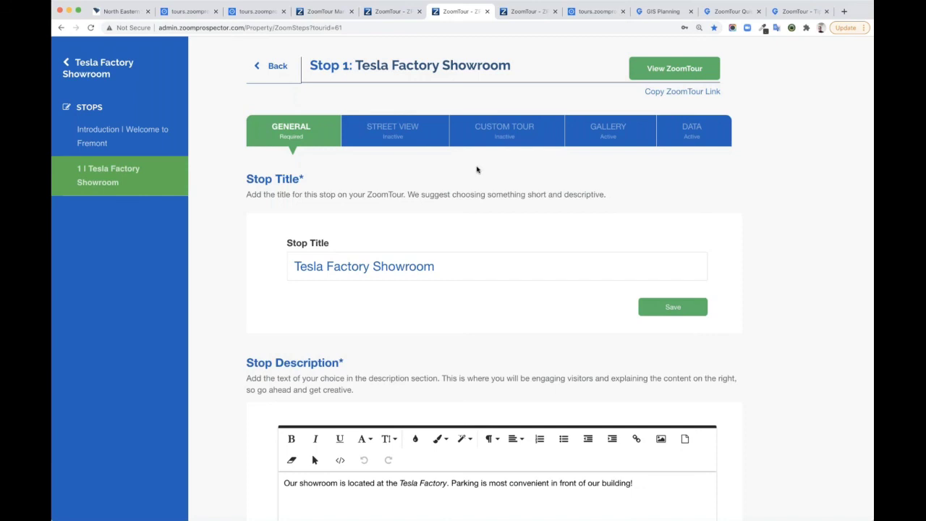
click(649, 12)
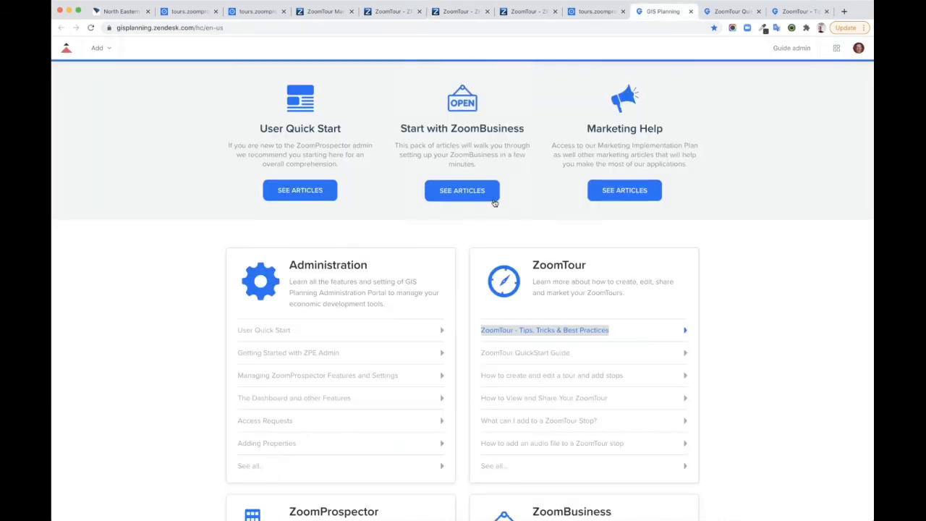
Switch to the ZoomTour QuickStart Guide and scroll through its creating, editing and stop-element sections.
click(731, 291)
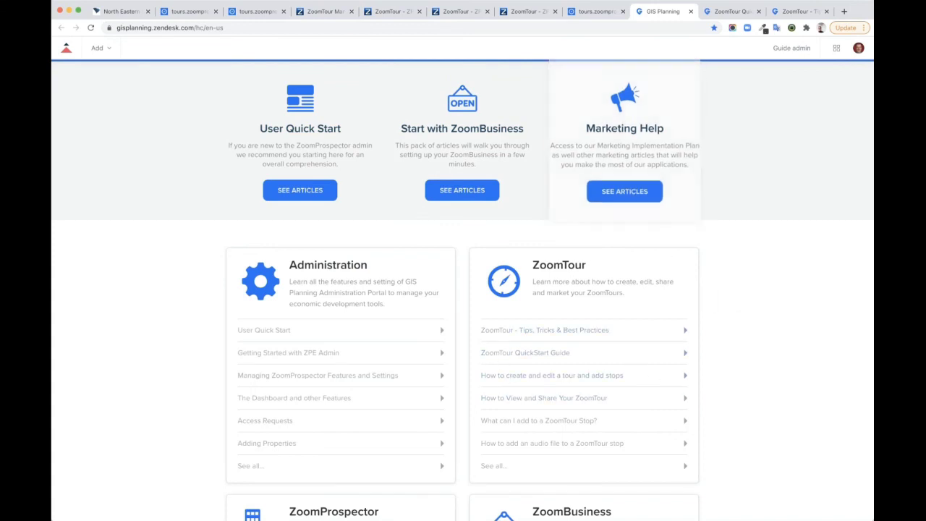
click(727, 12)
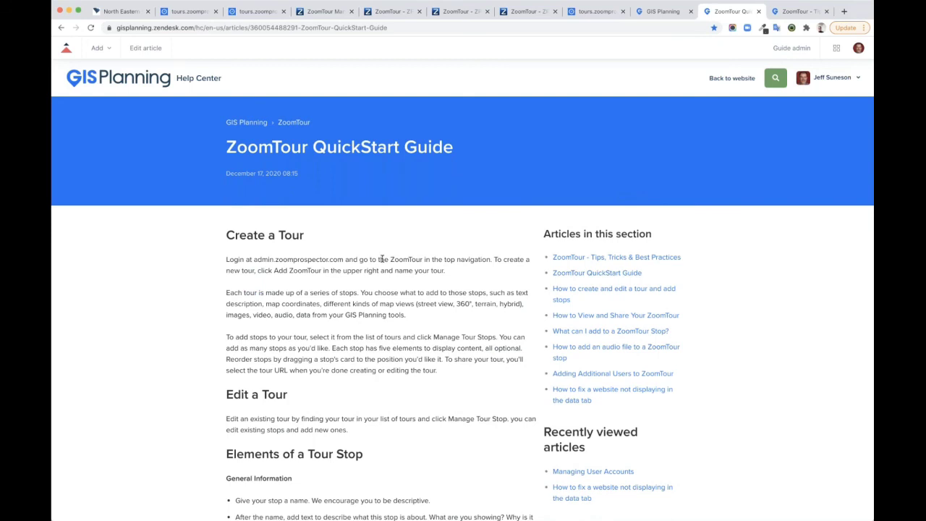
scroll(382, 259, down, 3)
scroll(382, 259, up, 3)
scroll(463, 290, down, 5)
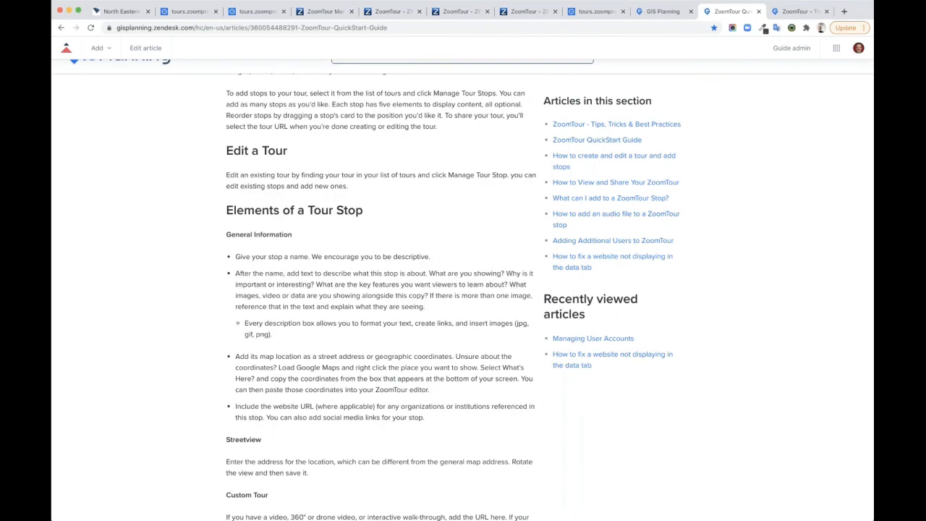
scroll(463, 290, up, 4)
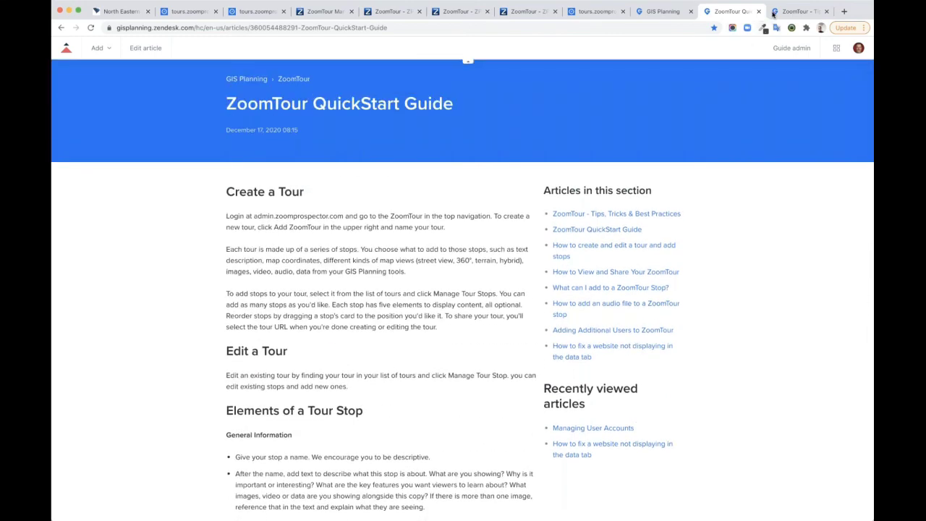
Read through the ZoomTour Tips, Tricks & Best Practices article.
click(796, 11)
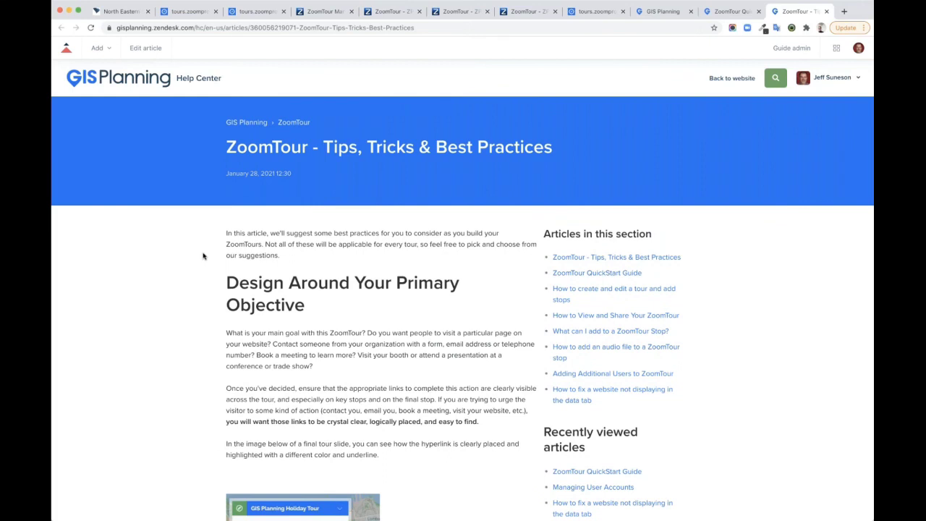
scroll(216, 278, down, 5)
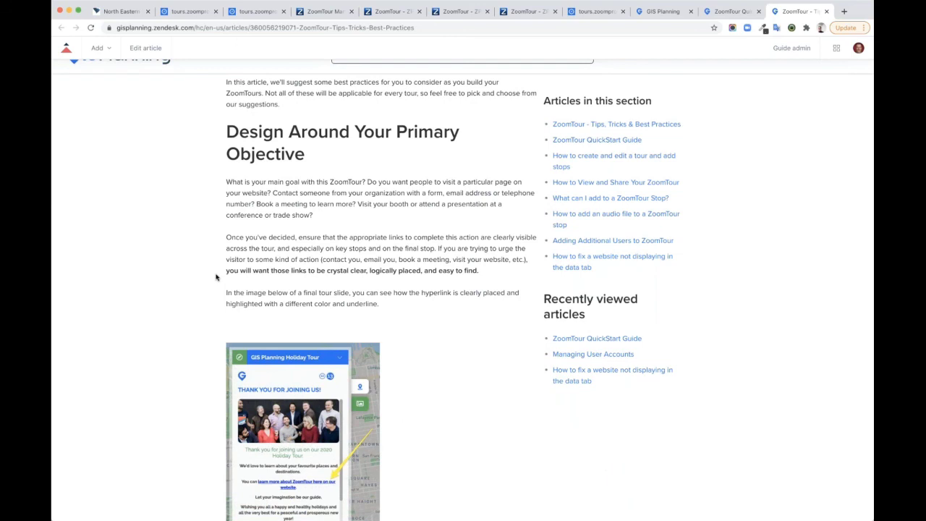
scroll(215, 277, down, 8)
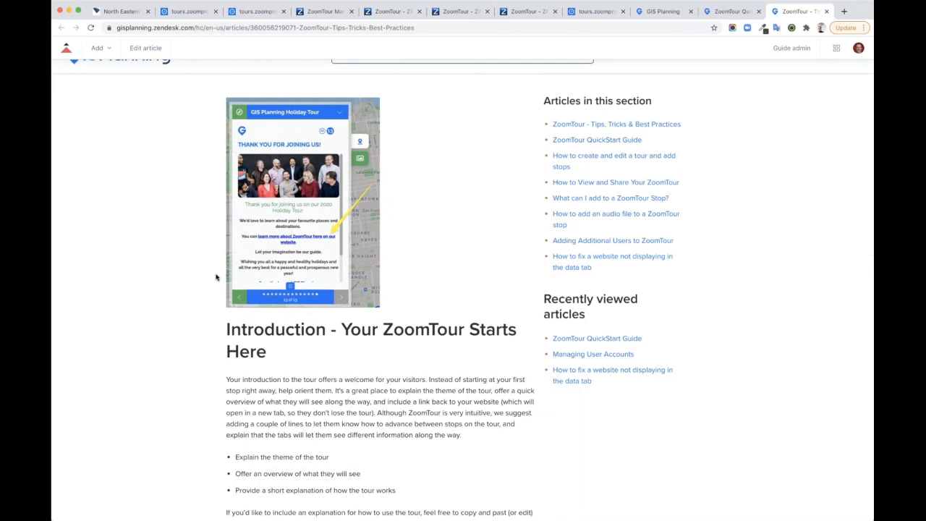
scroll(216, 277, up, 8)
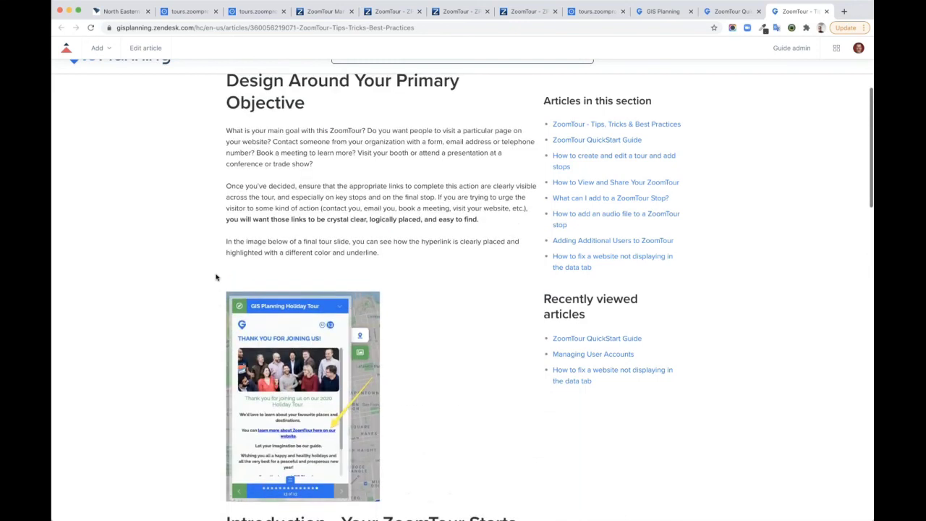
scroll(216, 277, up, 3)
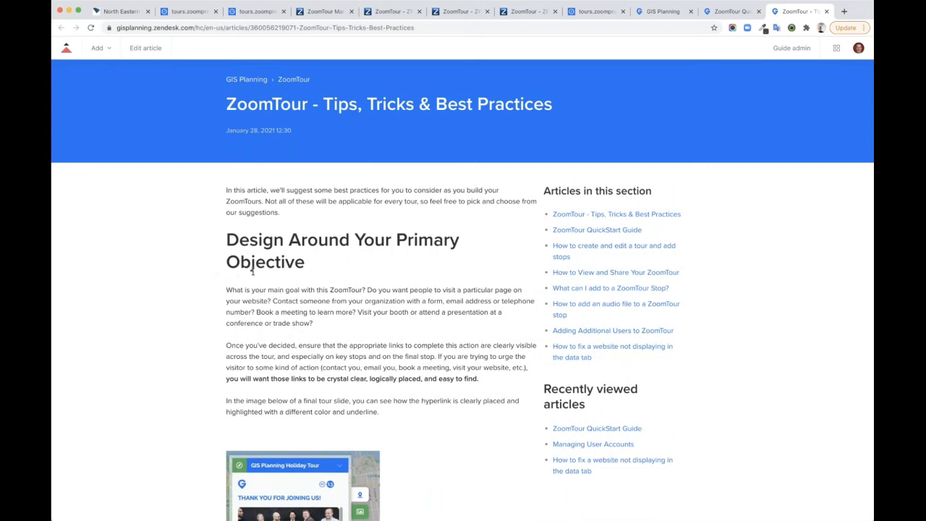
scroll(377, 249, up, 1)
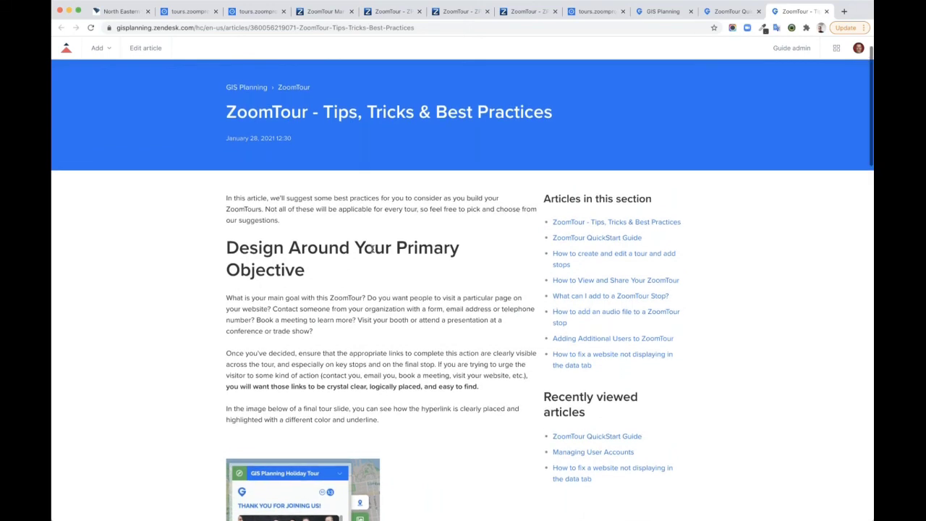
scroll(373, 248, up, 1)
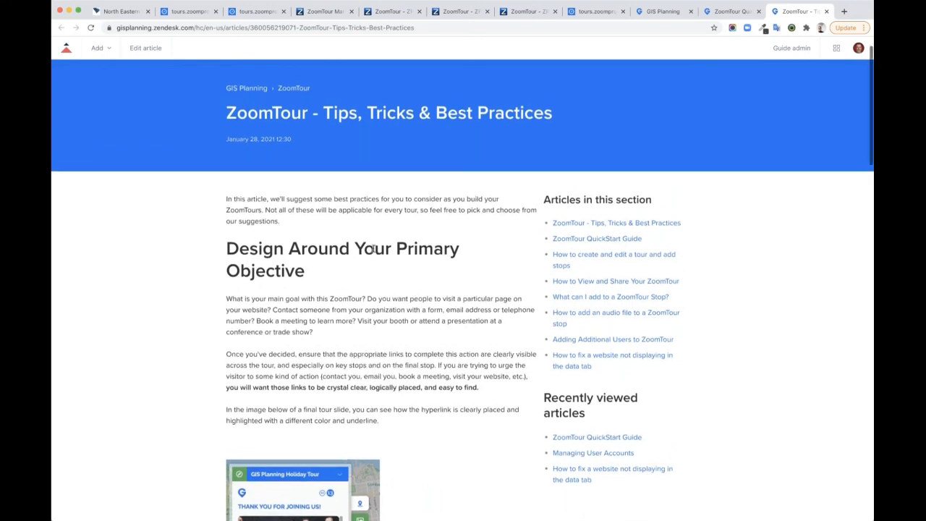
scroll(372, 248, up, 1)
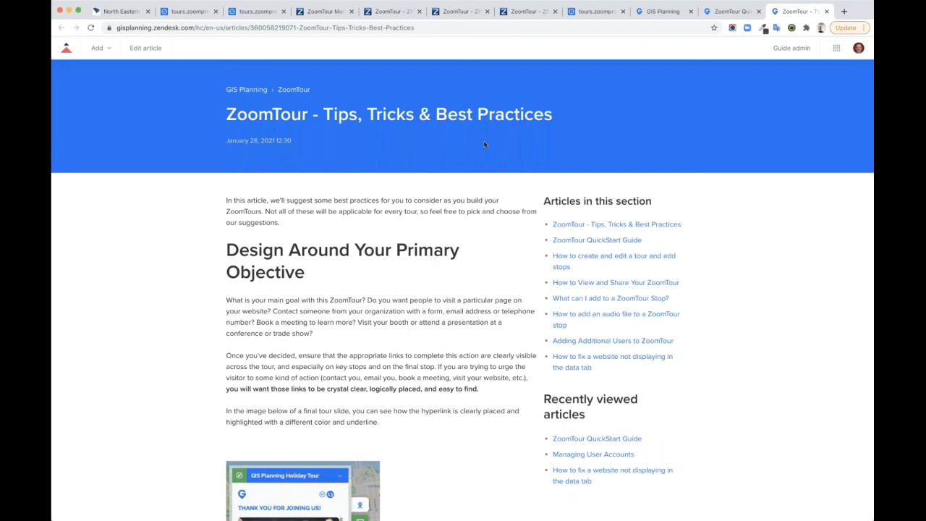
Go back via the QuickStart Guide to the help center home page.
click(725, 13)
scroll(485, 174, up, 1)
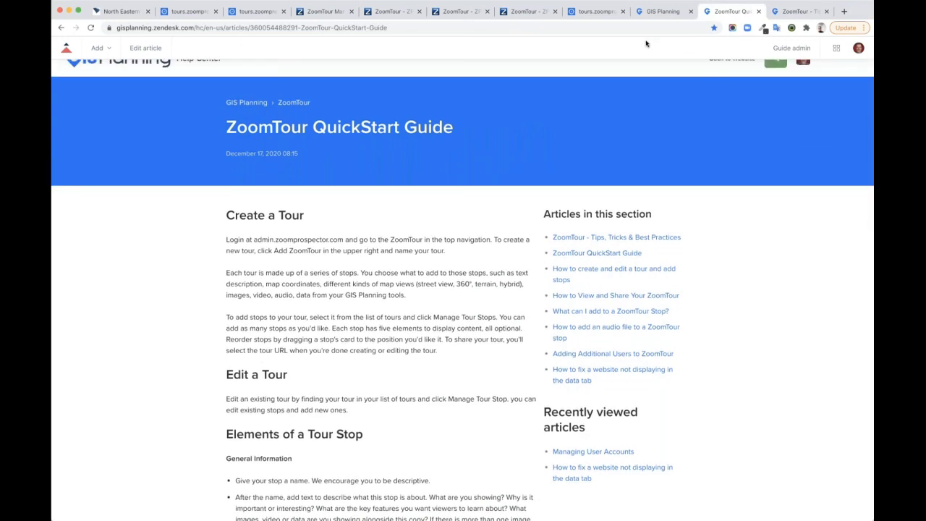
click(652, 13)
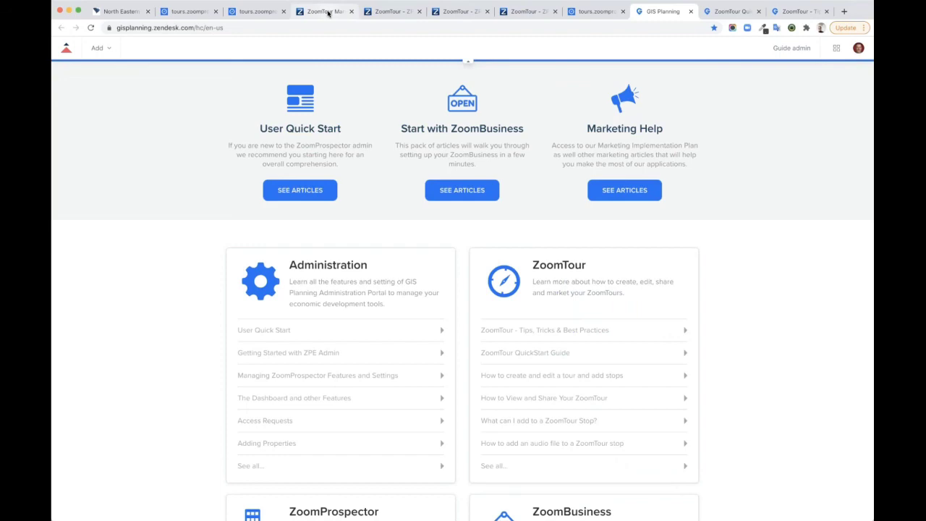
Jump to the NESA tour's introduction, then step through stop 2 to stop 4 and show its data panel.
click(186, 13)
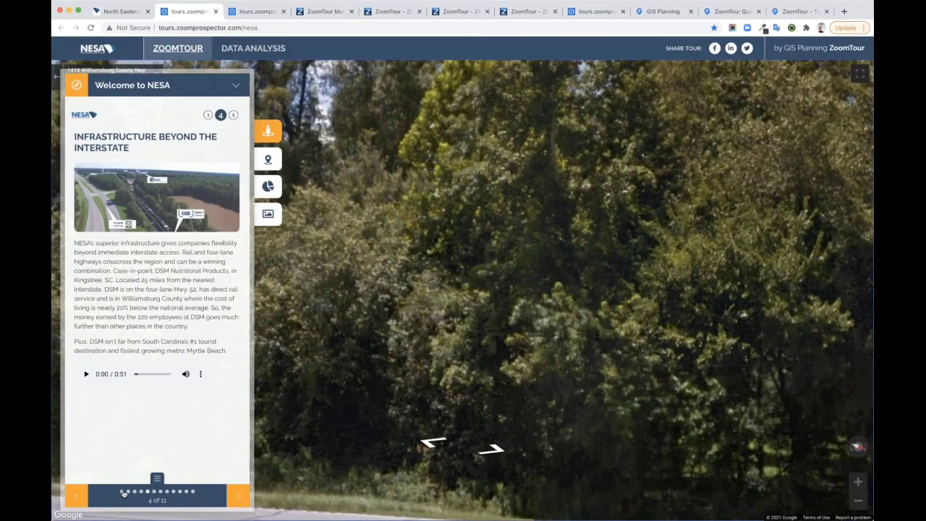
click(123, 492)
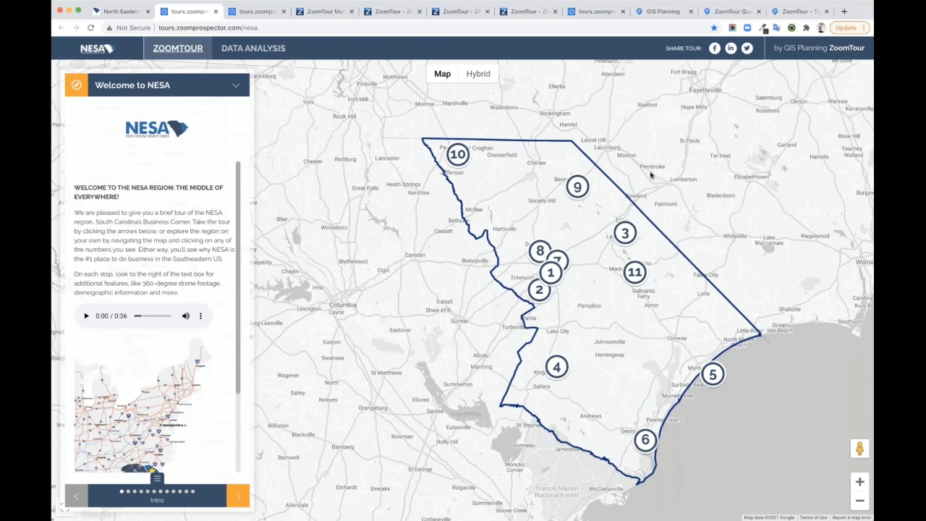
click(134, 492)
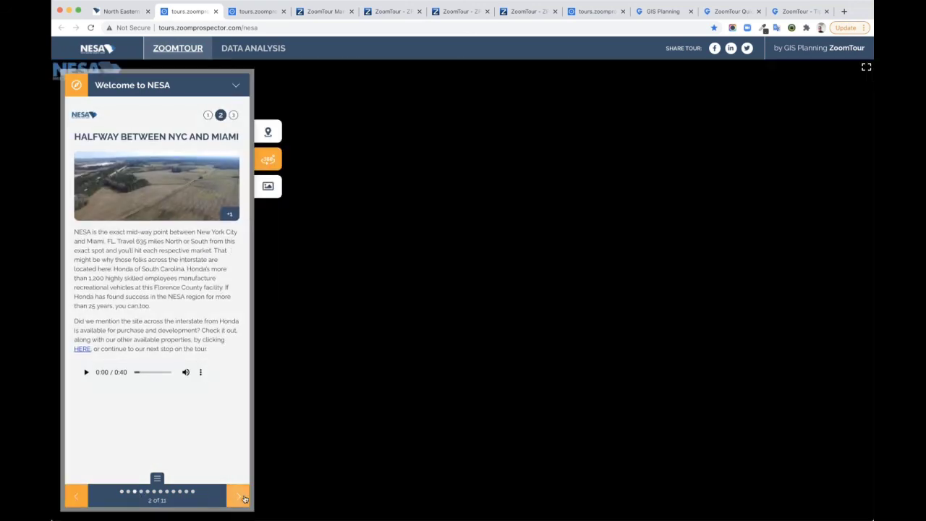
click(243, 498)
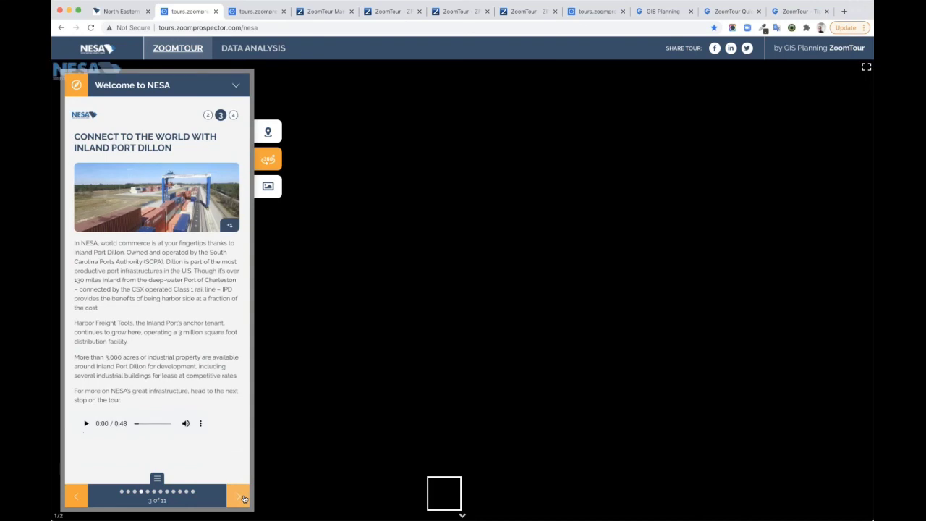
click(242, 499)
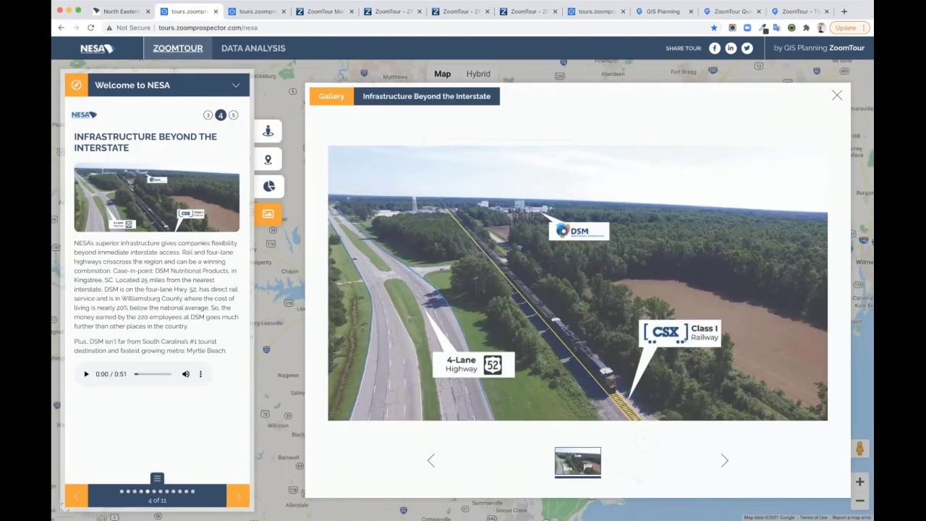
click(267, 186)
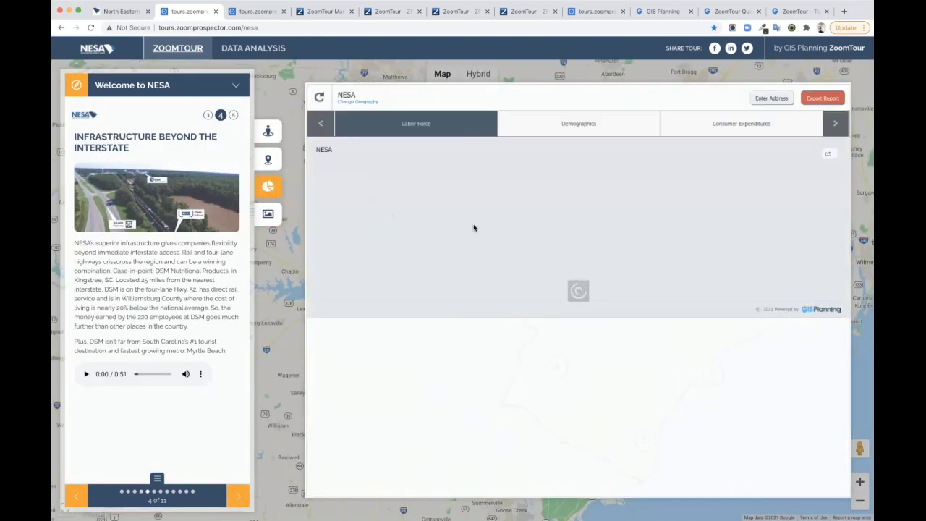